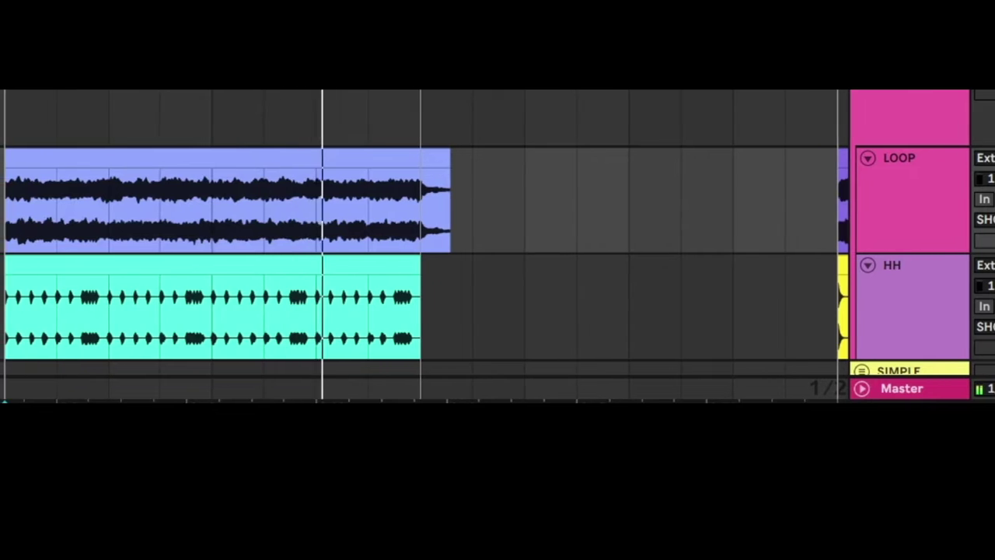
Step: Lower the threshold of the Gate sidechained from HH to -30.9 dB
left_click_drag(5, 210, 562, 210)
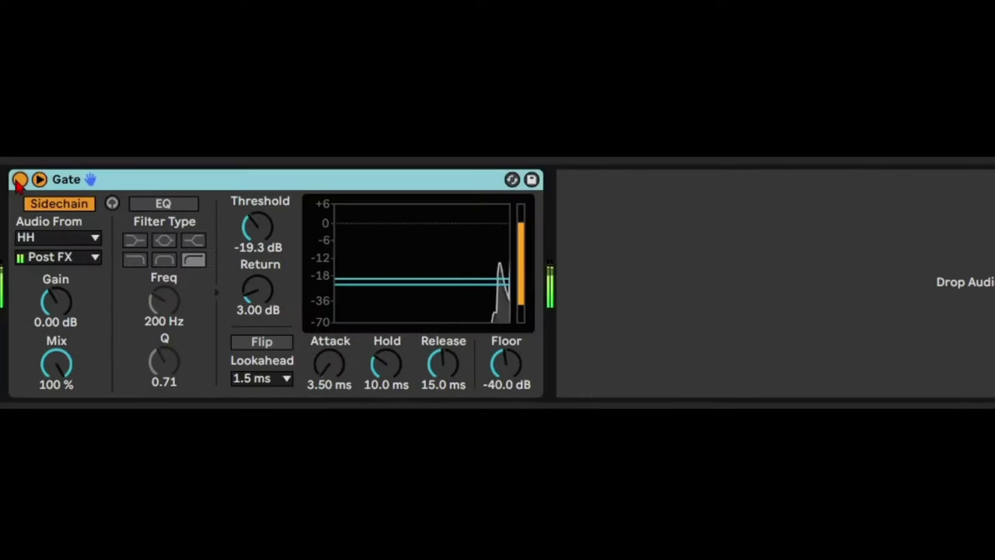
left_click_drag(265, 224, 265, 230)
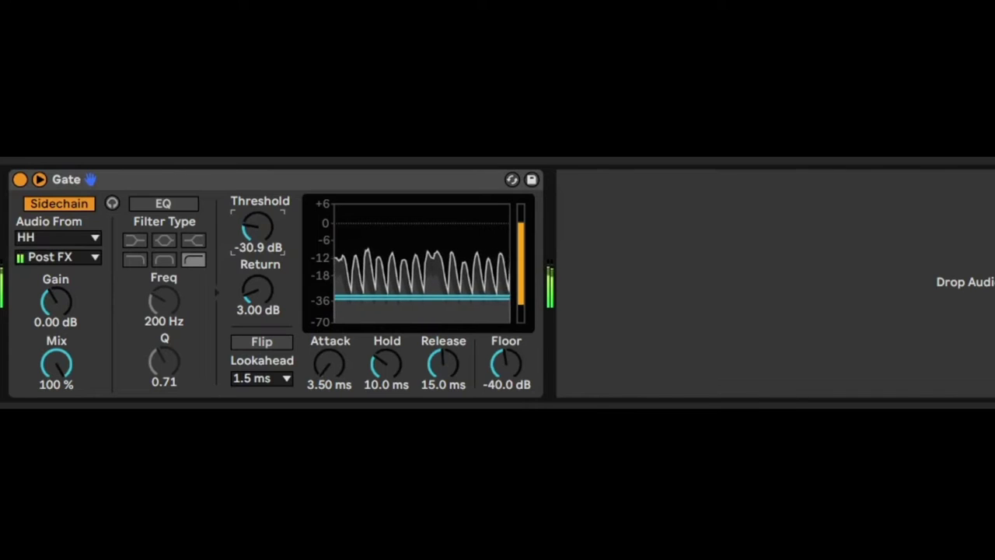
mouse_move(258, 227)
left_mouse_down()
mouse_move(257, 216)
mouse_move(266, 233)
left_mouse_up()
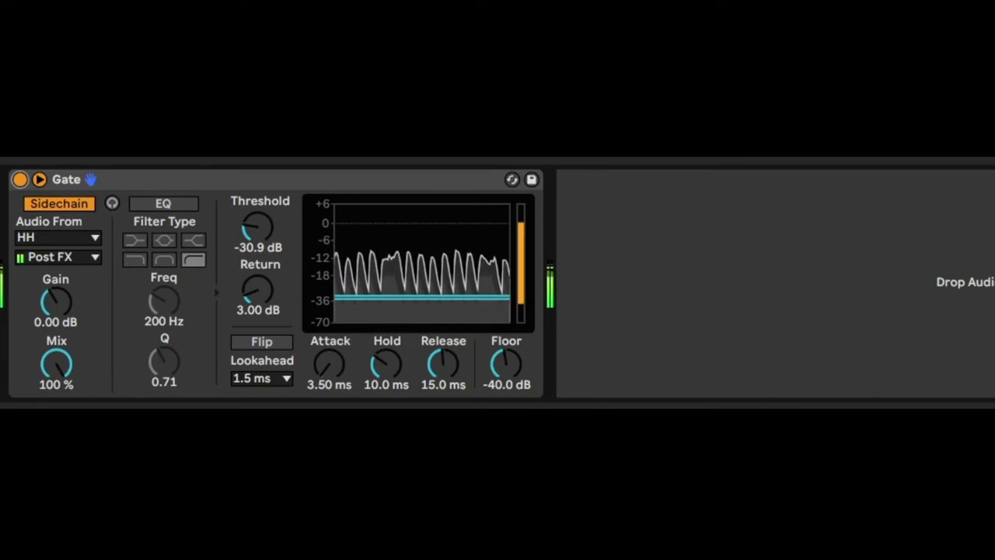
key("0")
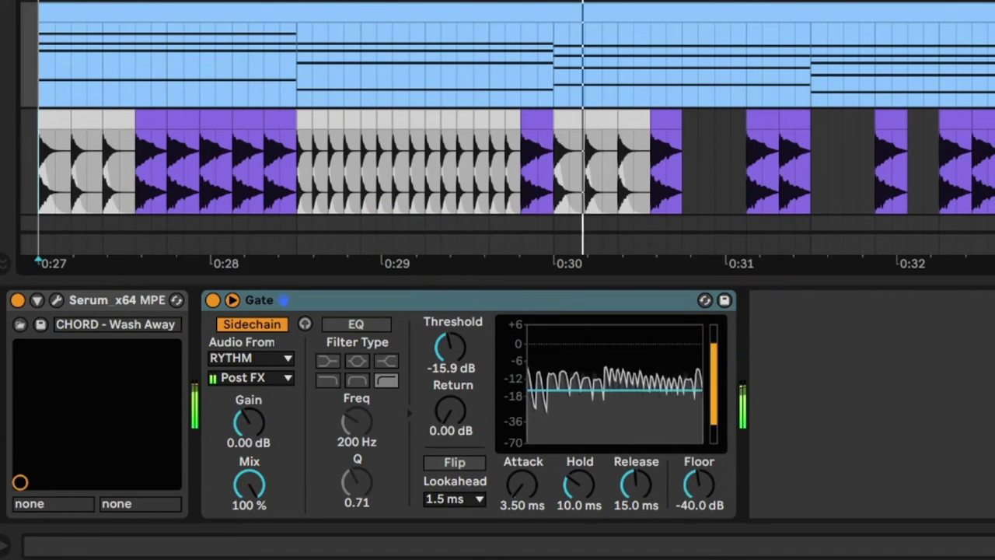
Step: Set the threshold of the chord's RYTHM-sidechained Gate to -17.5 dB and reduce its return to 0 dB
left_click(231, 299)
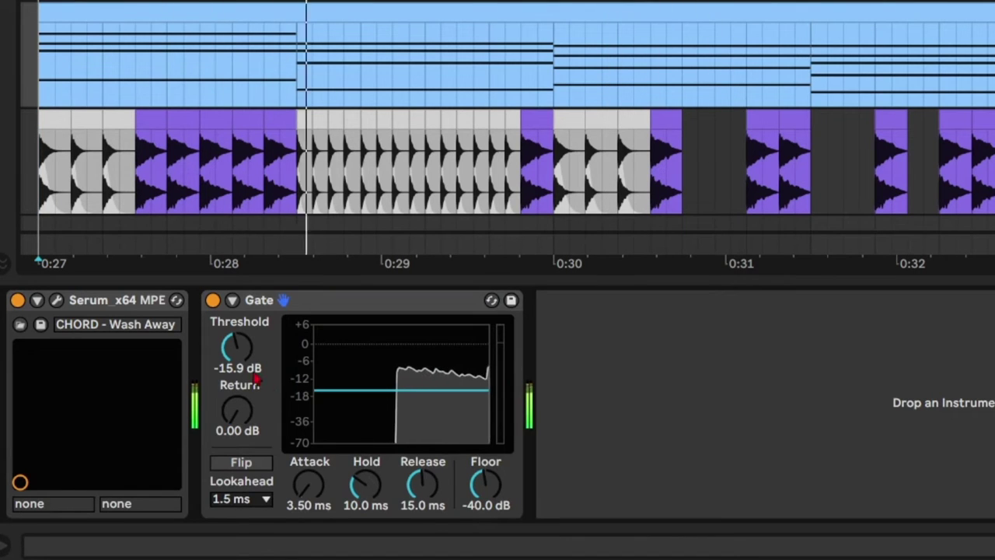
mouse_move(237, 348)
left_mouse_down()
mouse_move(237, 393)
mouse_move(237, 331)
mouse_move(237, 349)
left_mouse_up()
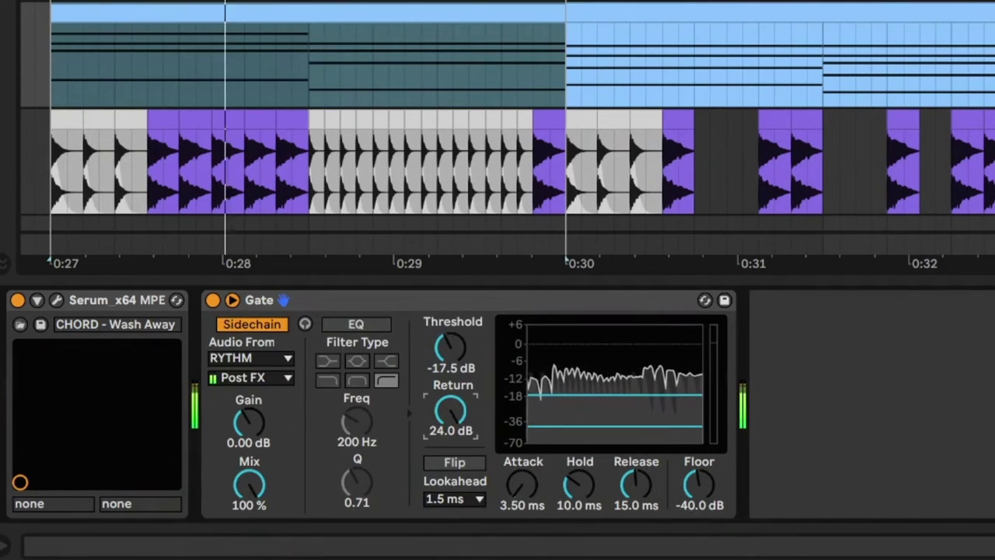
mouse_move(451, 412)
left_mouse_down()
mouse_move(451, 448)
mouse_move(451, 415)
mouse_move(451, 426)
left_mouse_up()
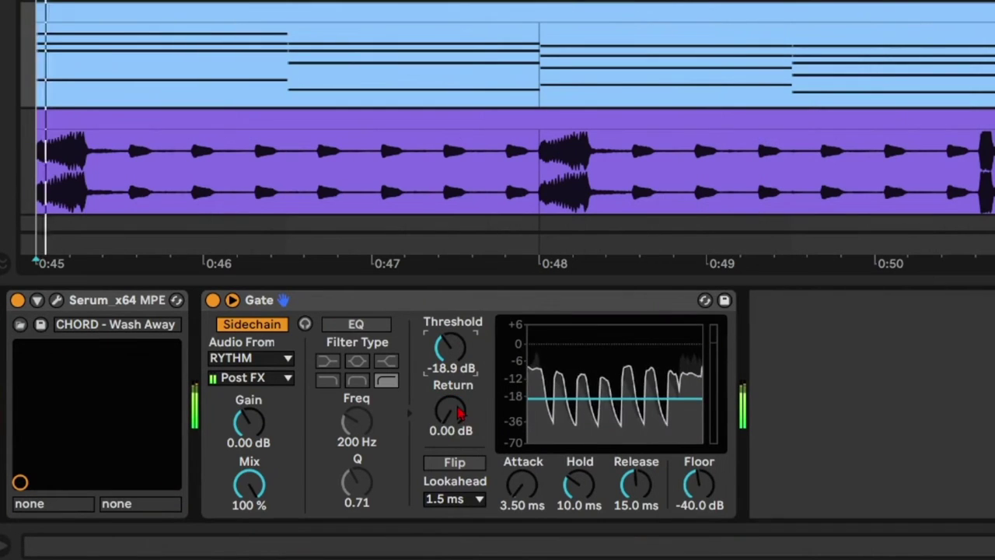
Step: Raise the return of the RYTHM-sidechained Gate to 9.52 dB
left_click_drag(451, 447, 451, 434)
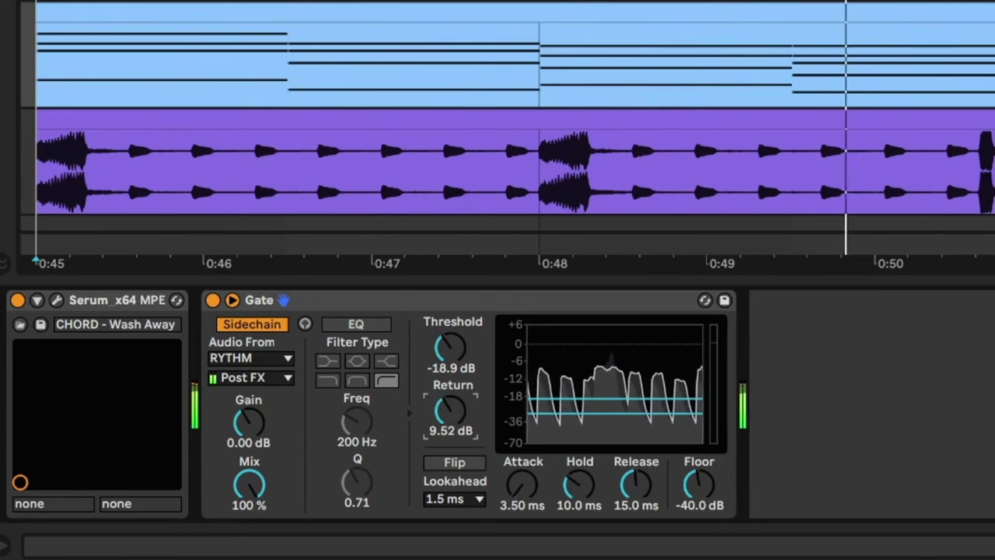
left_click_drag(459, 414, 458, 397)
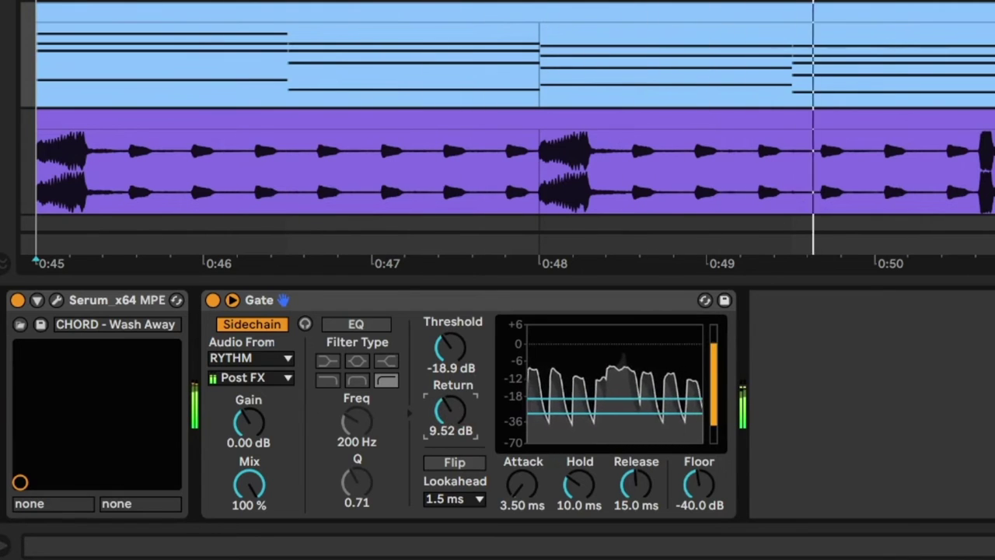
left_click_drag(458, 397, 459, 413)
left_click(456, 349)
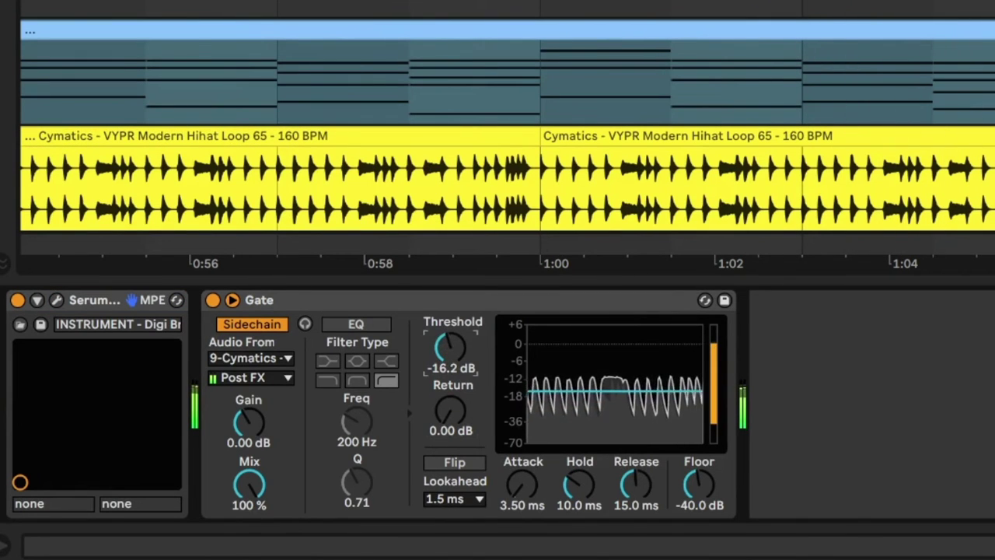
Step: On the Gate sidechained from the Cymatics hi-hat loop, set threshold to -16.9 dB, hold to 1 ms and attack to 15.5 ms
left_click_drag(437, 368, 437, 372)
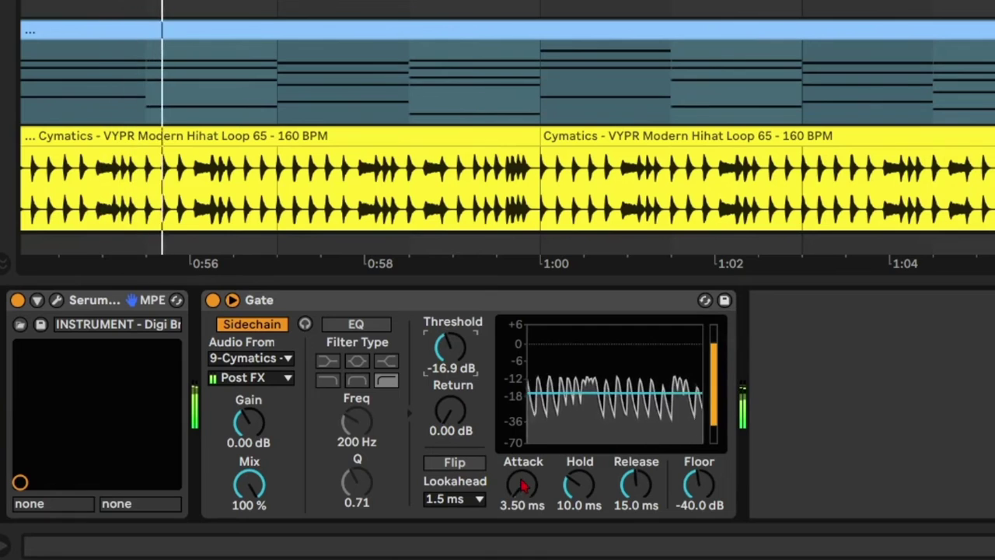
mouse_move(582, 503)
left_mouse_down()
mouse_move(582, 473)
mouse_move(582, 502)
left_mouse_up()
left_click_drag(522, 485, 523, 478)
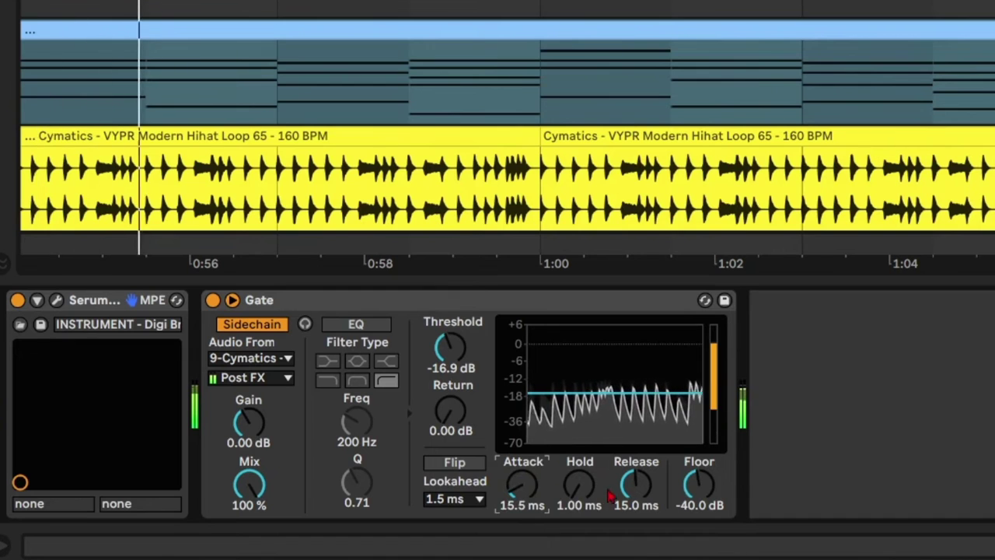
Step: Sweep the Gate's release between 0.27 ms and 237 ms to compare short and long fades on the chords
left_click_drag(636, 486, 636, 466)
key("Down")
key("Down")
key("Down")
key("Down")
key("Down")
key("Down")
key("Down")
key("Down")
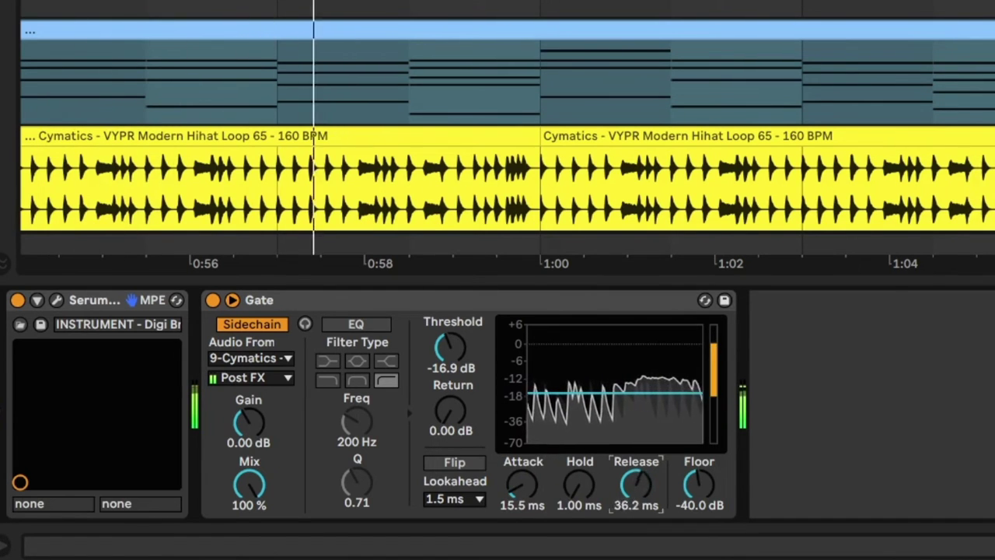
key("Down")
key("Down")
key("Down")
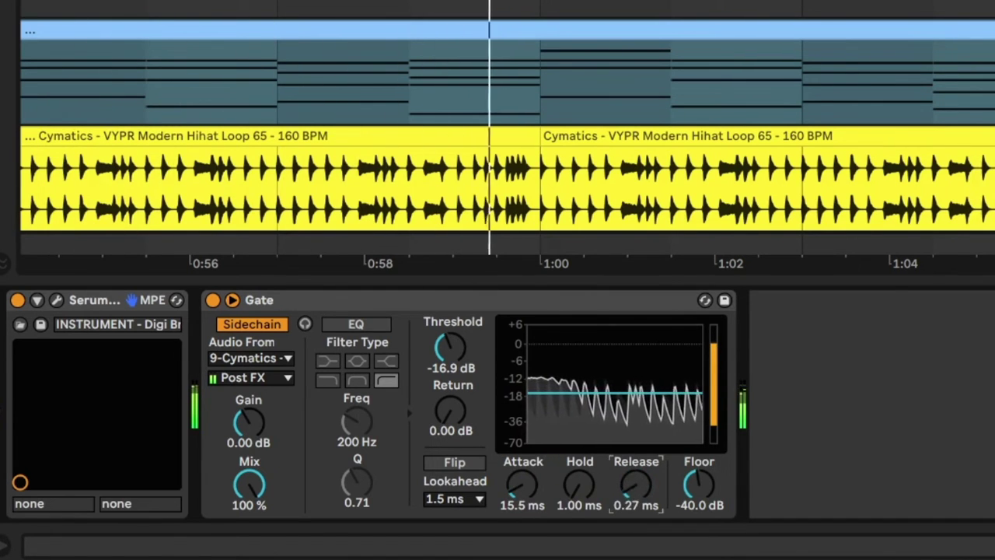
key("Up")
key("Up")
key("Up")
key("Up")
key("Up")
key("Up")
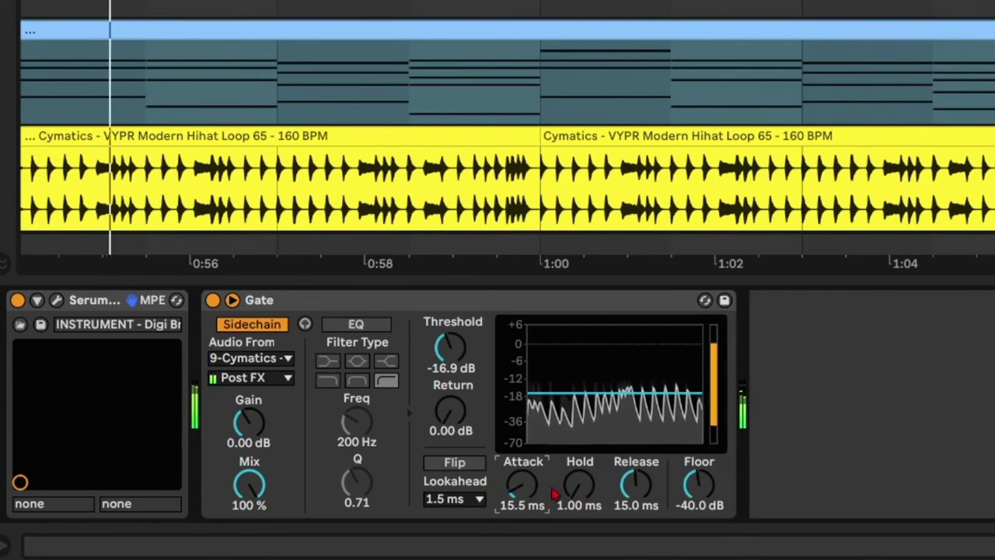
key("Up")
key("Up")
key("Up")
key("Up")
key("Up")
key("Up")
key("Down")
key("Down")
key("Down")
key("Down")
key("Down")
key("Down")
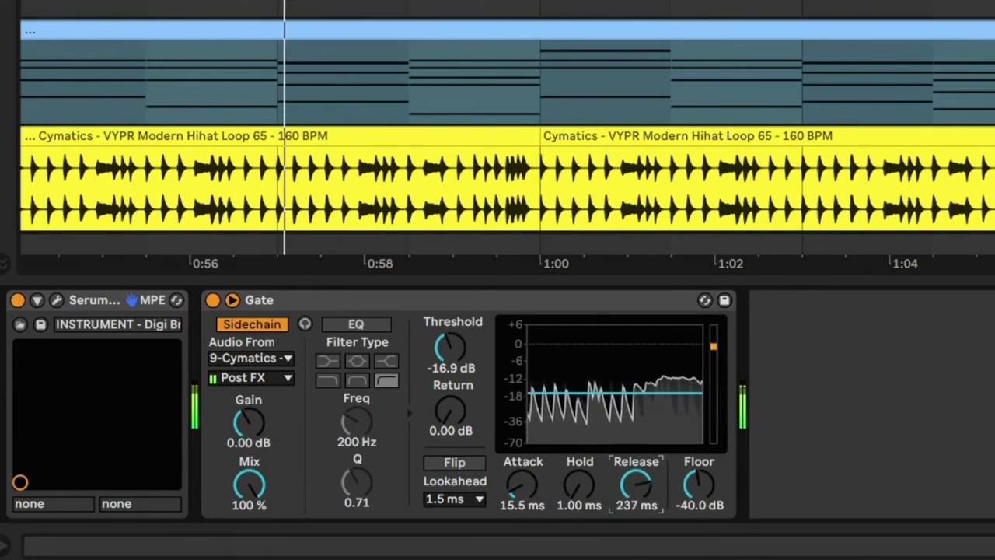
key("Down")
key("Down")
key("Down")
key("Down")
key("Down")
key("Down")
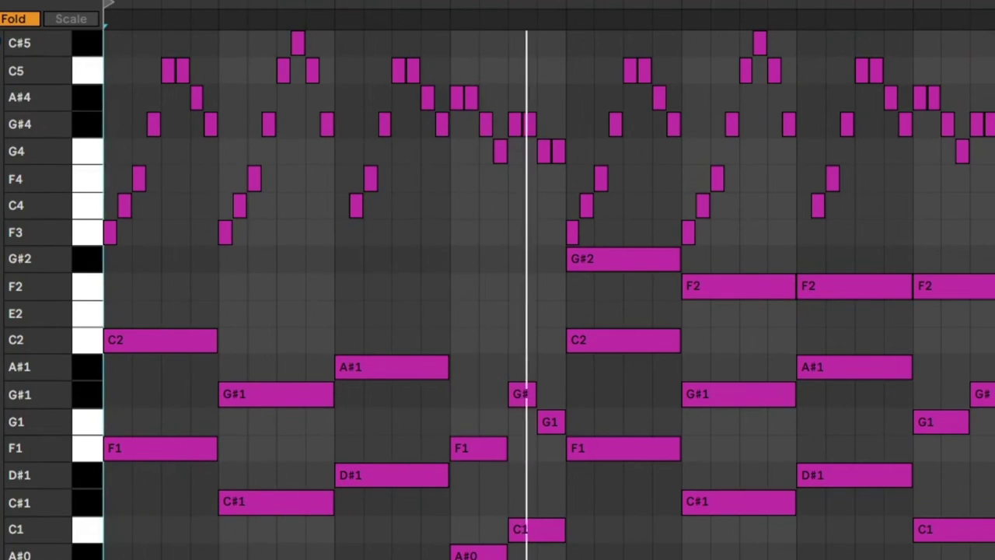
Step: Stop playback and select the long chord notes below the arpeggio in the MIDI clip
key("space")
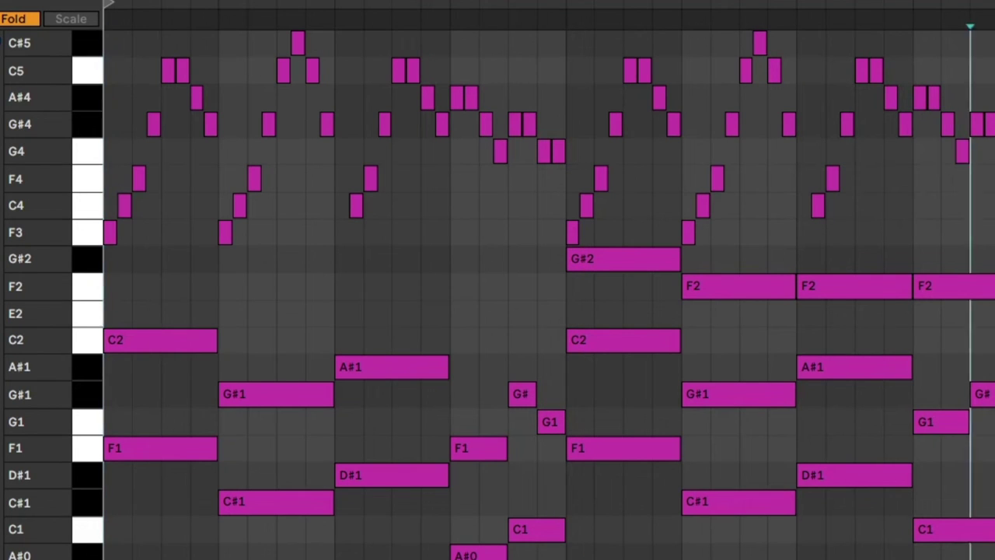
left_click_drag(981, 556, 95, 277)
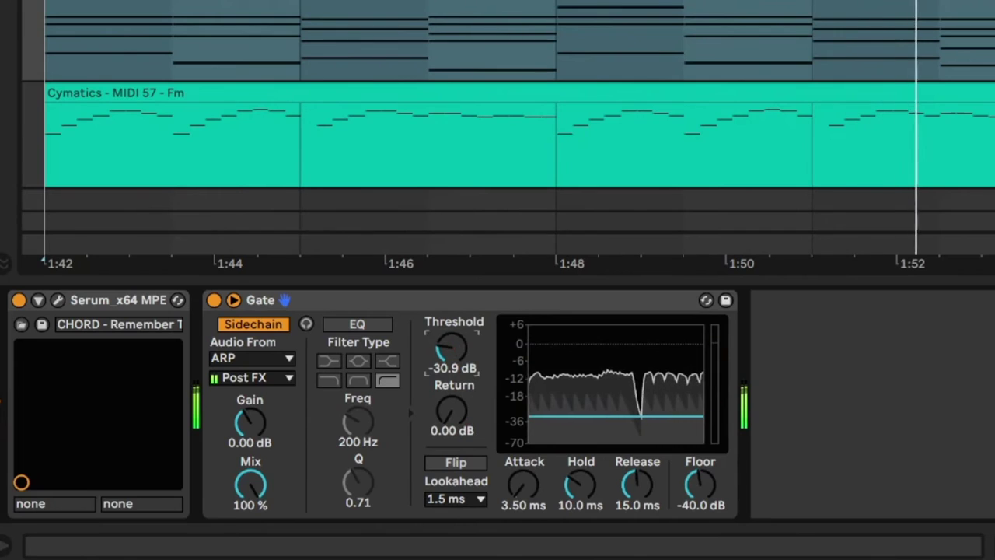
Step: On the ARP-sidechained Gate, set the threshold to -33.6 dB, the hold to 1 ms and the release to 0.10 ms
left_click_drag(456, 381, 456, 396)
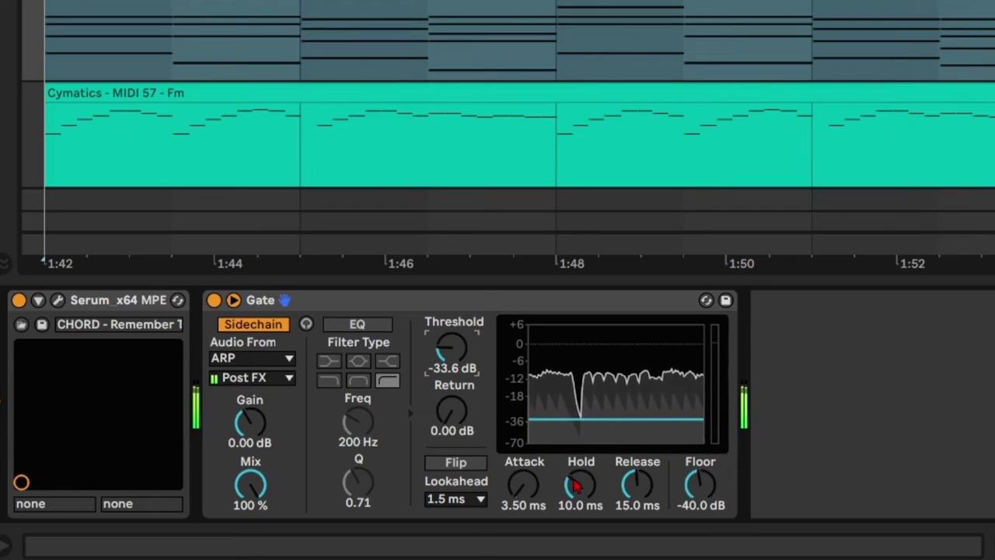
left_click_drag(580, 484, 580, 505)
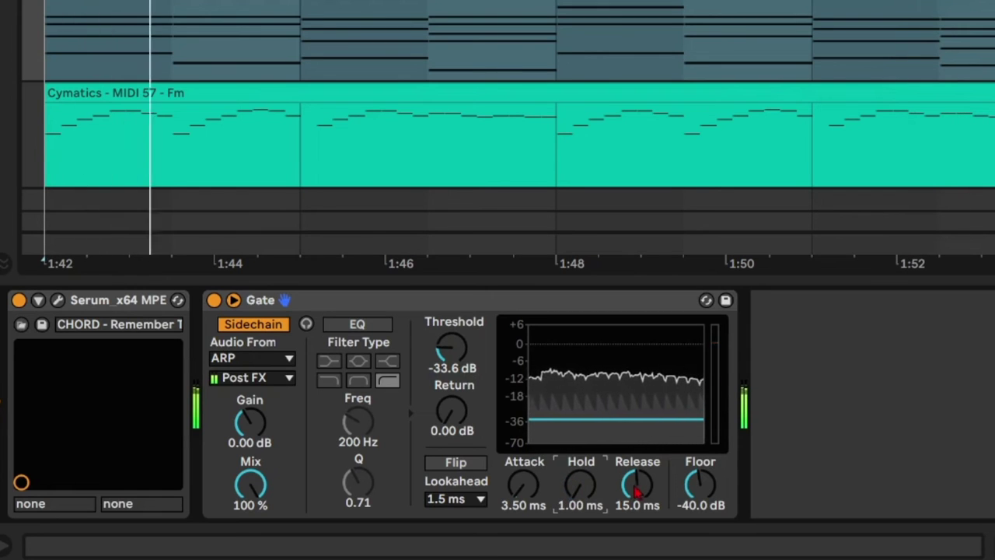
left_click_drag(636, 484, 637, 544)
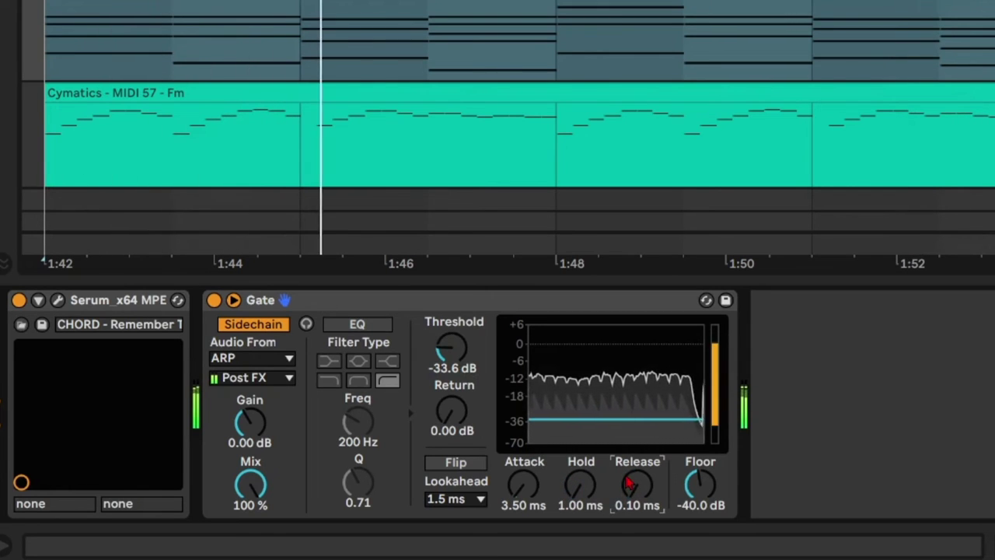
Step: Shorten the ARP-sidechained Gate's attack and raise its threshold and return
left_click_drag(523, 484, 523, 517)
left_click_drag(452, 347, 452, 300)
left_click_drag(452, 411, 453, 350)
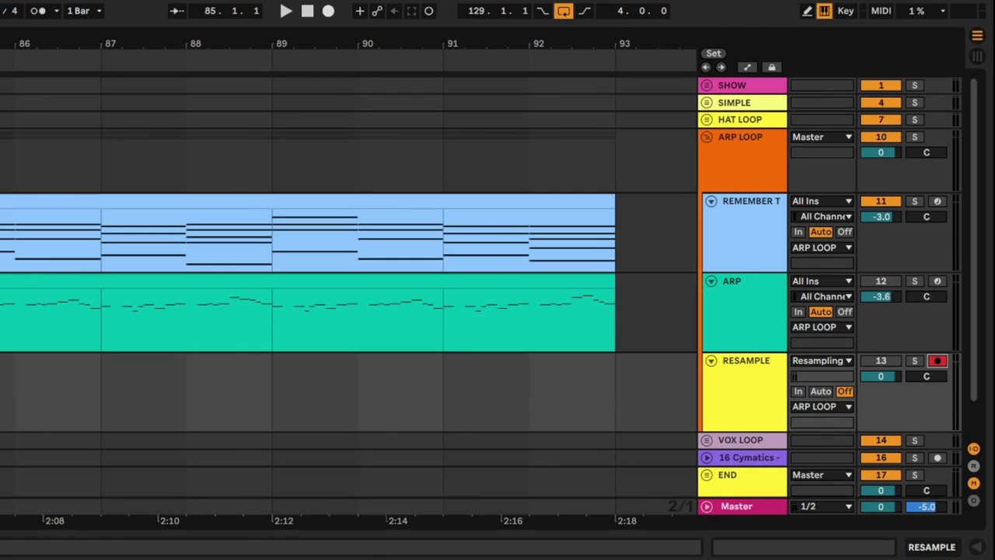
Step: Record the gated chords onto the RESAMPLE track from bar 85 to past bar 93, and open the recorded clip for editing
left_click(328, 10)
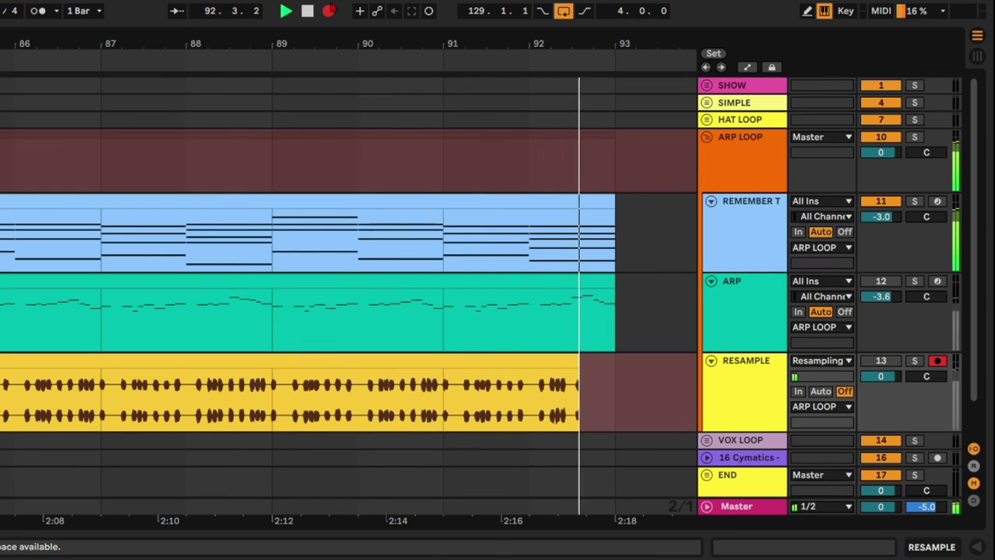
left_click(307, 11)
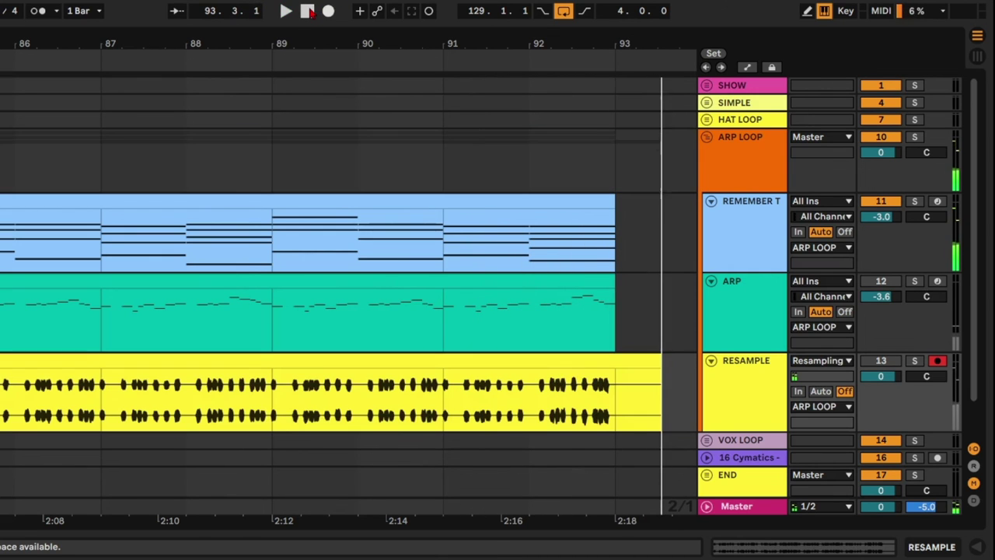
double_click(267, 365)
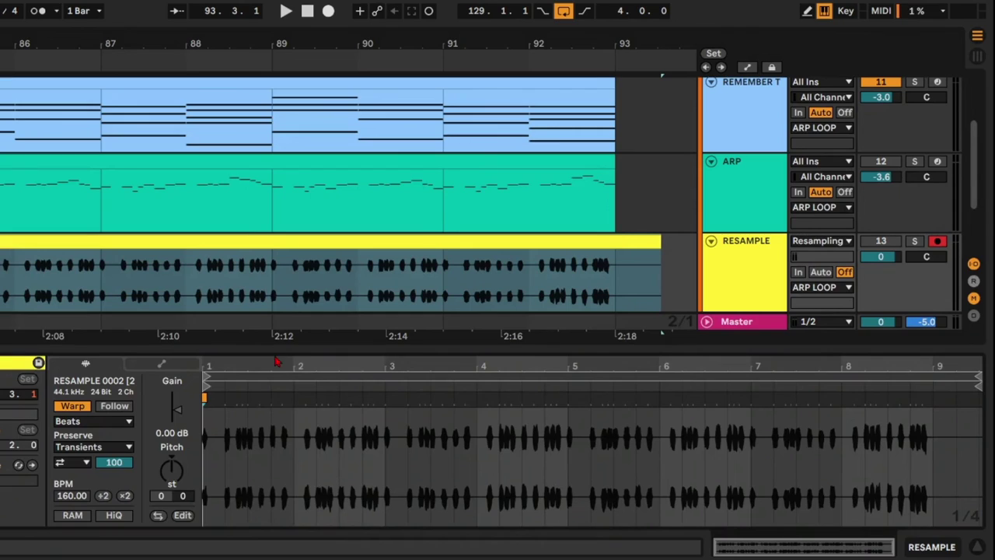